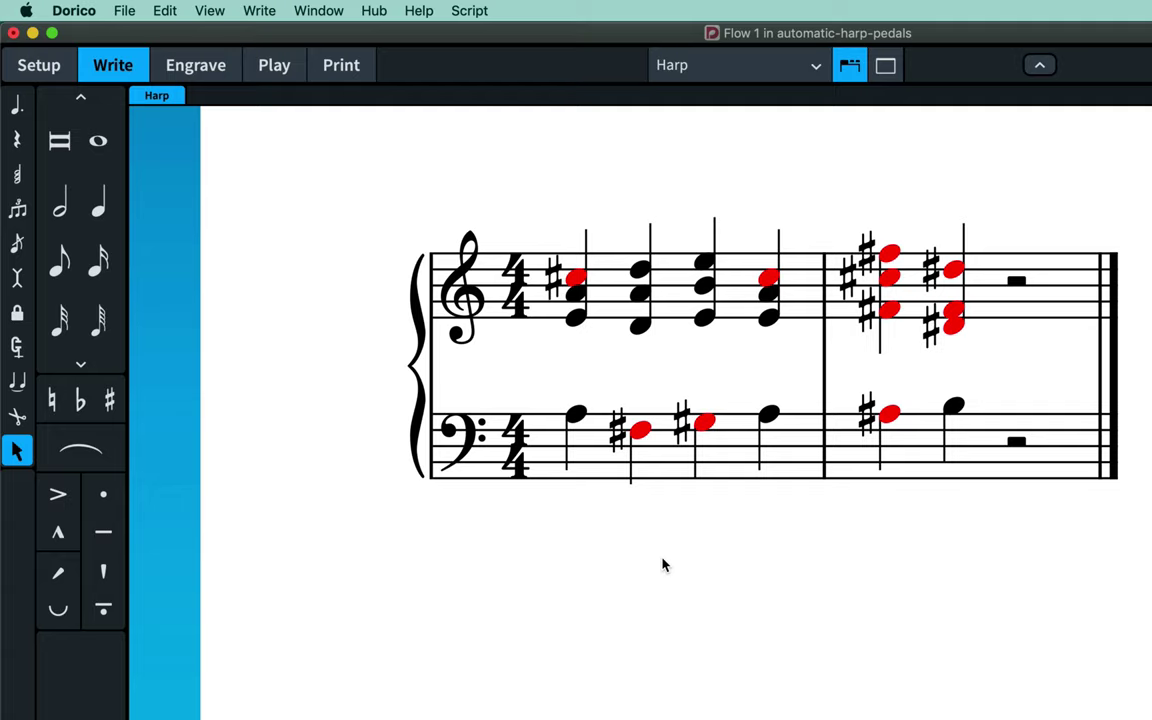
Calculate the bar 1 harp pedal box (E♮ F♯ G♯ A♮ / D♮ C♯ B♮), then select bar 2's sharp note
key("6")
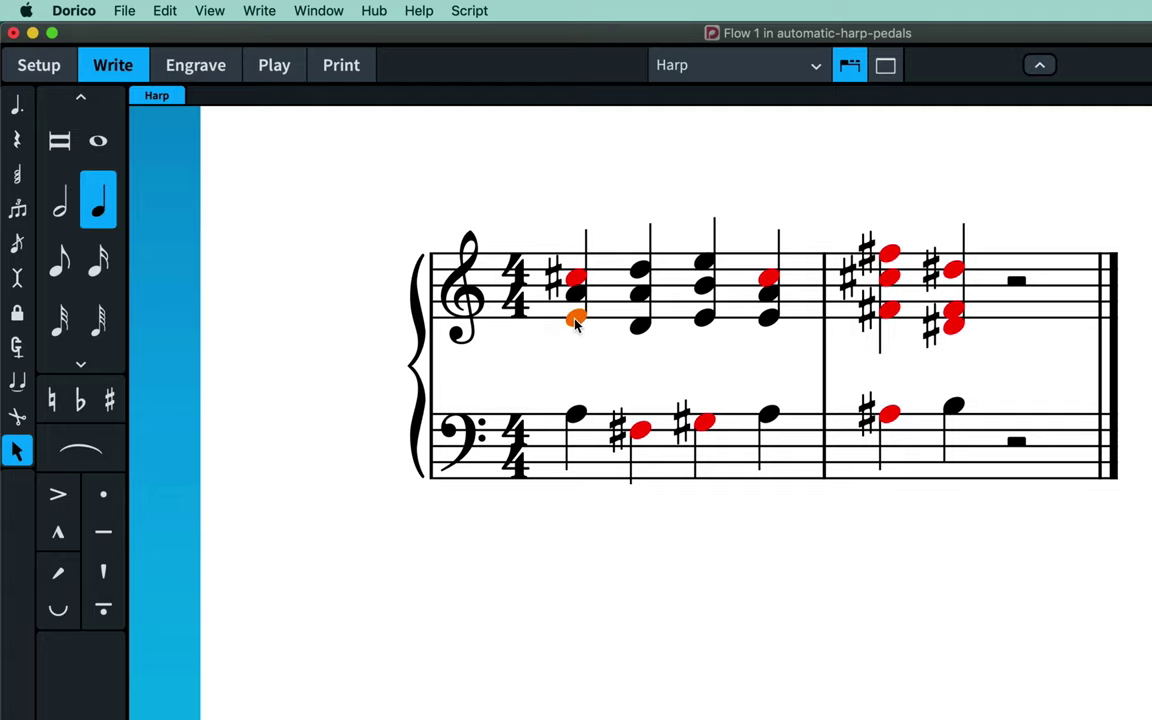
left_click(268, 14)
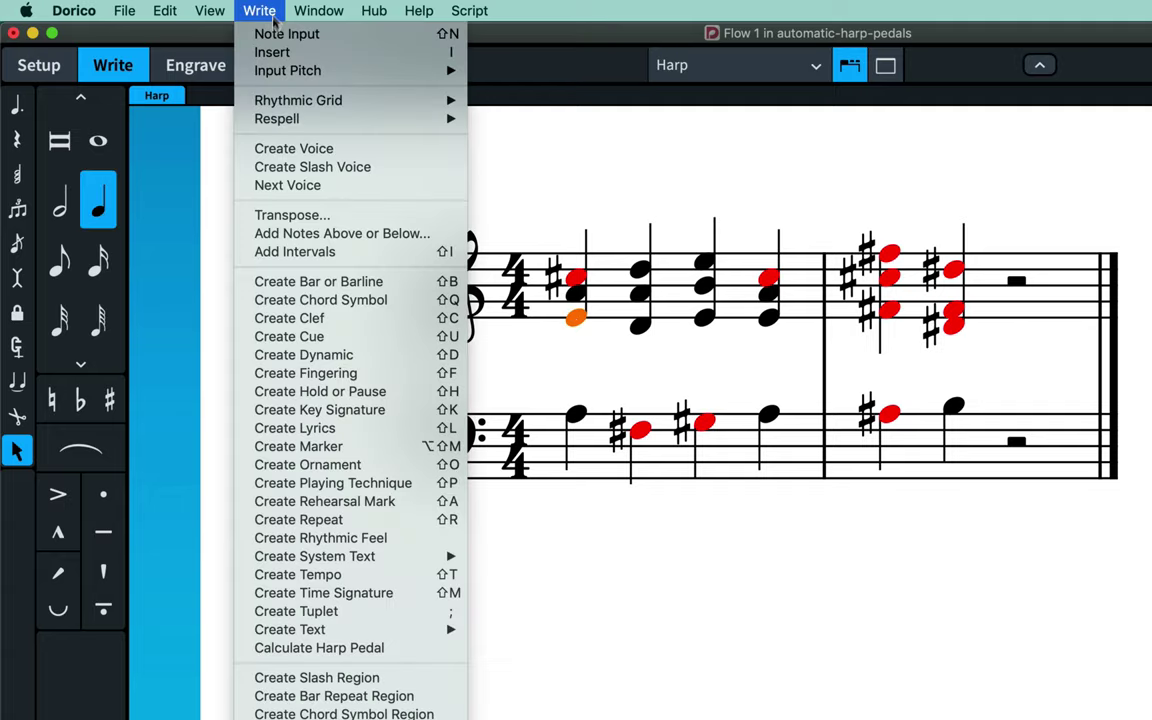
left_click(432, 648)
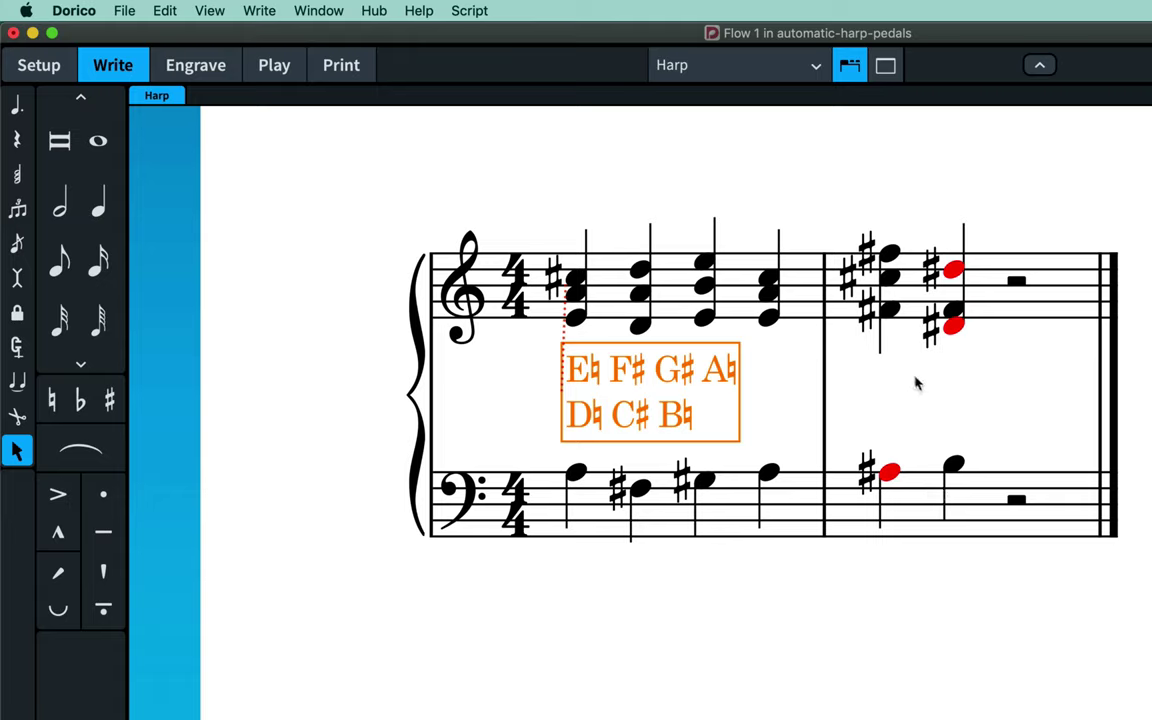
left_click(888, 312)
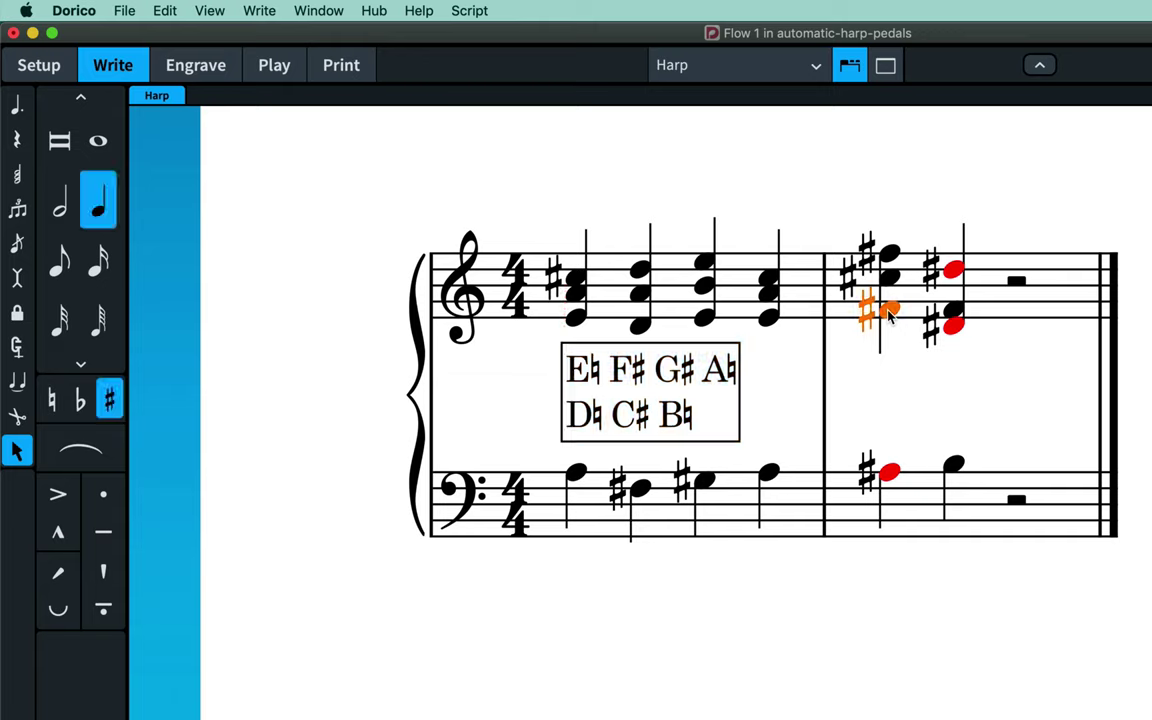
left_click(262, 12)
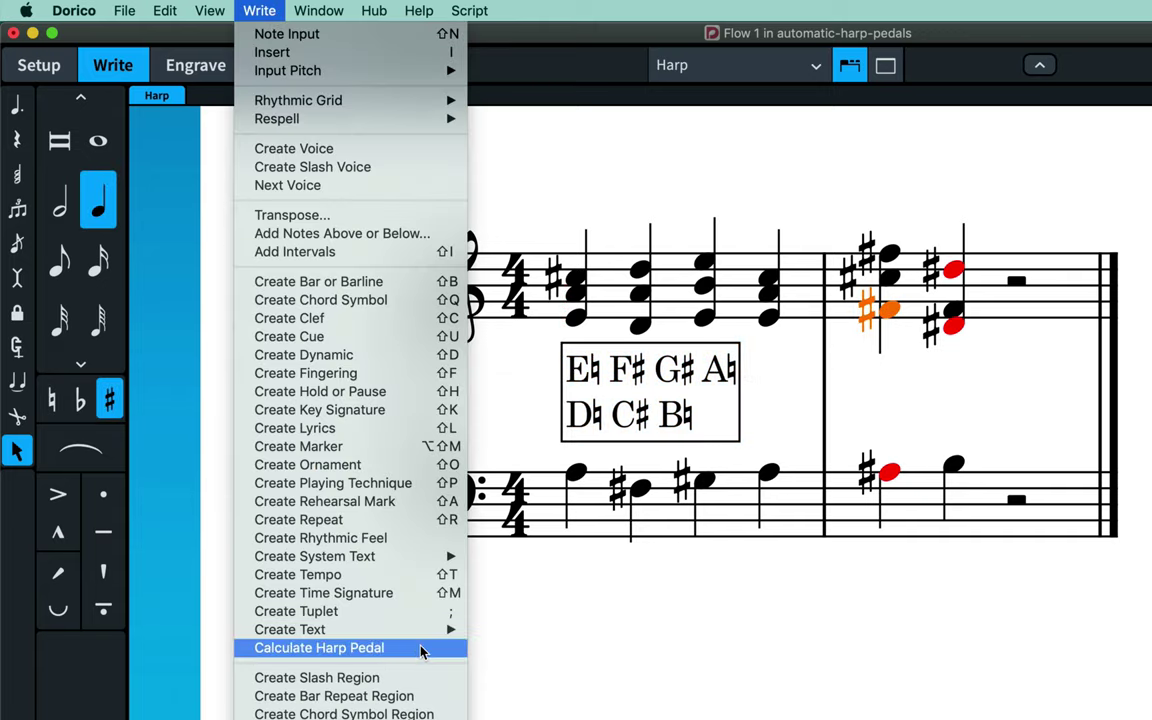
left_click(420, 649)
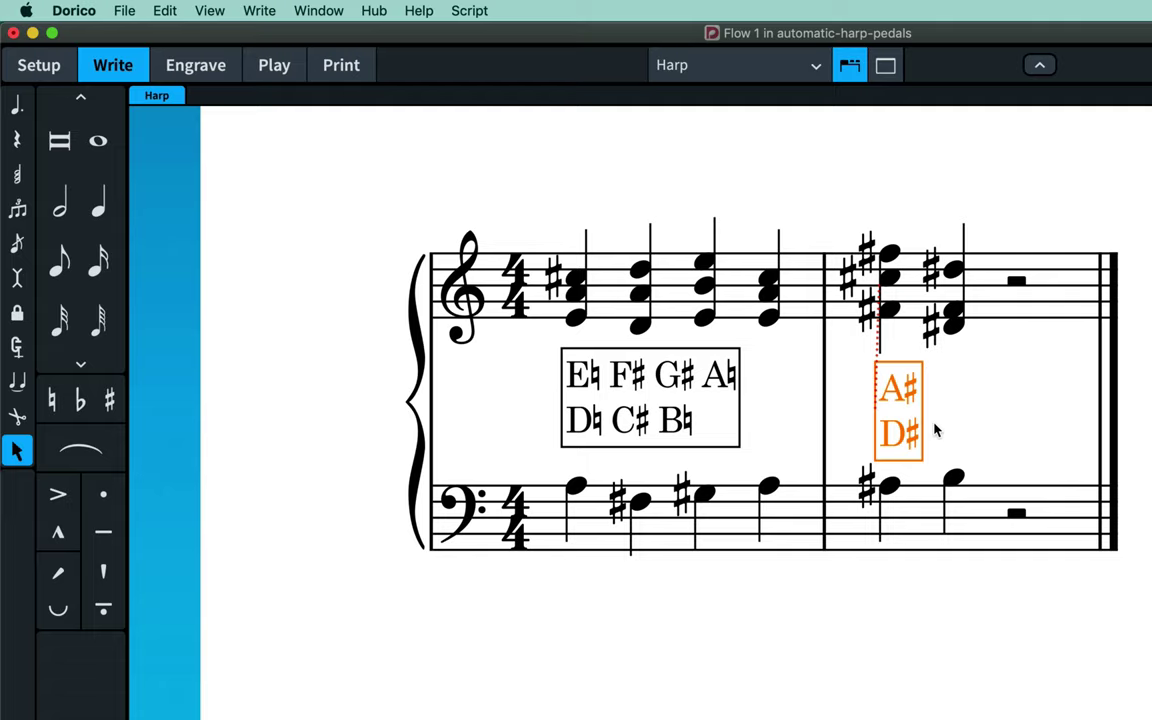
key("Delete")
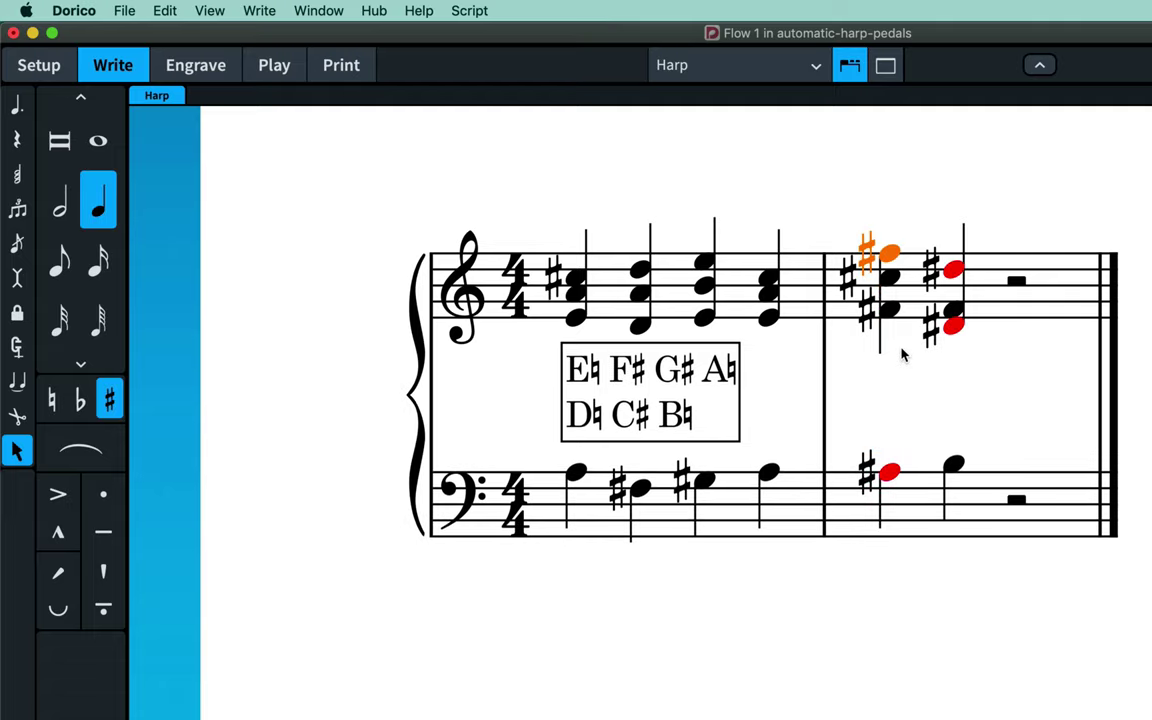
key("shift+alt+h")
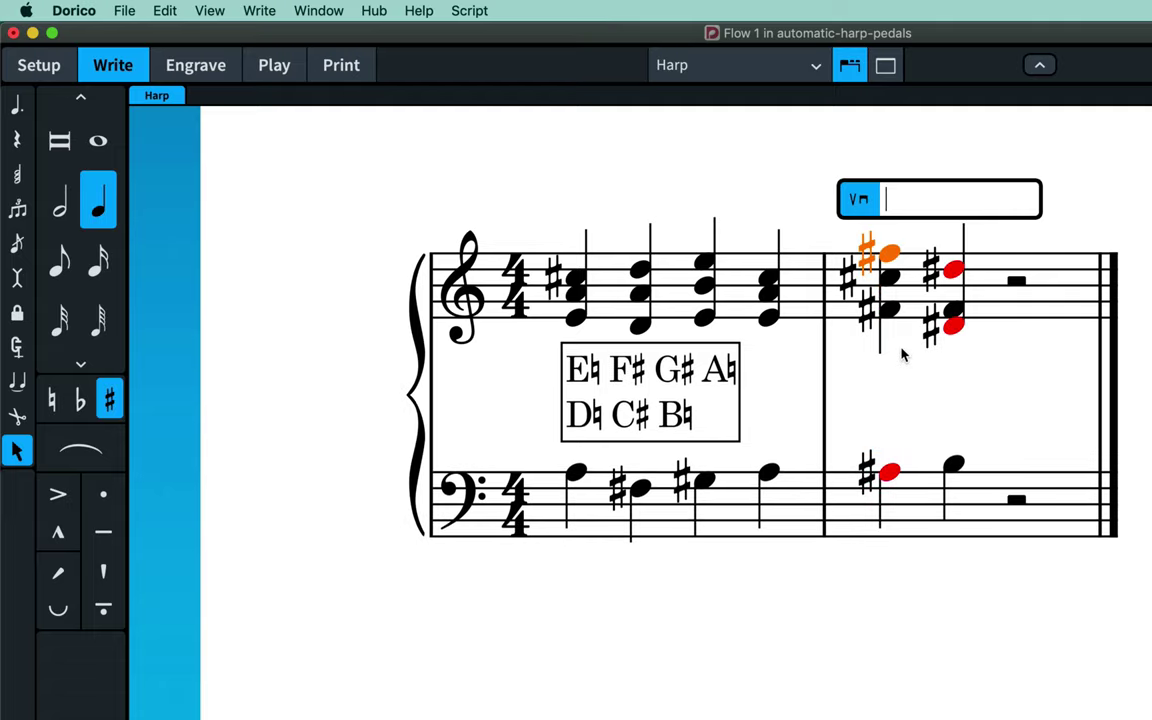
type("D#A#")
key("Return")
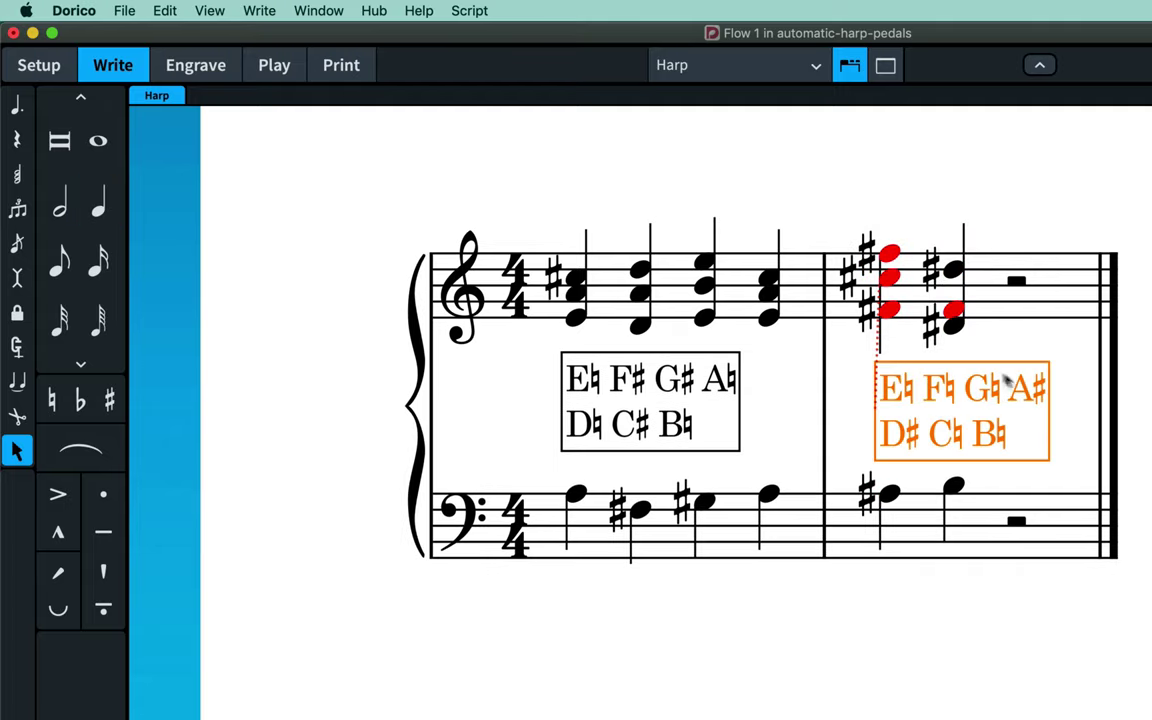
key("super+z")
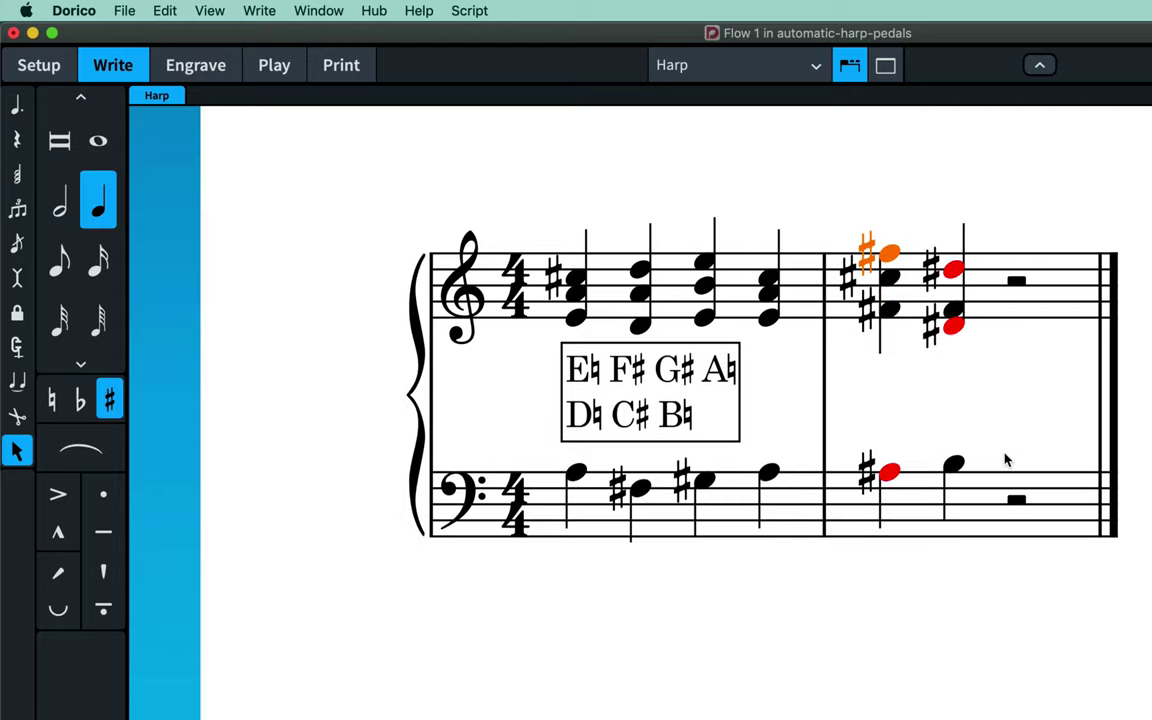
left_click(278, 14)
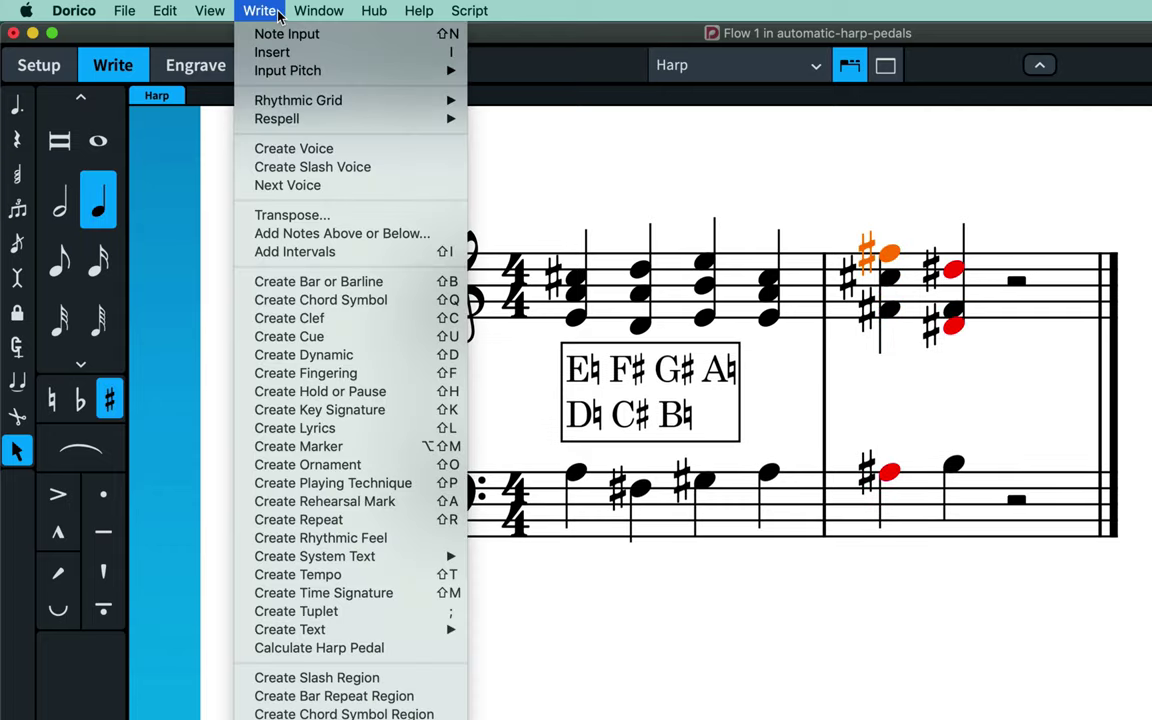
Calculate the A♯/D♯ pedal change for bar 2 and review the Harp Pedaling engraving options
left_click(418, 649)
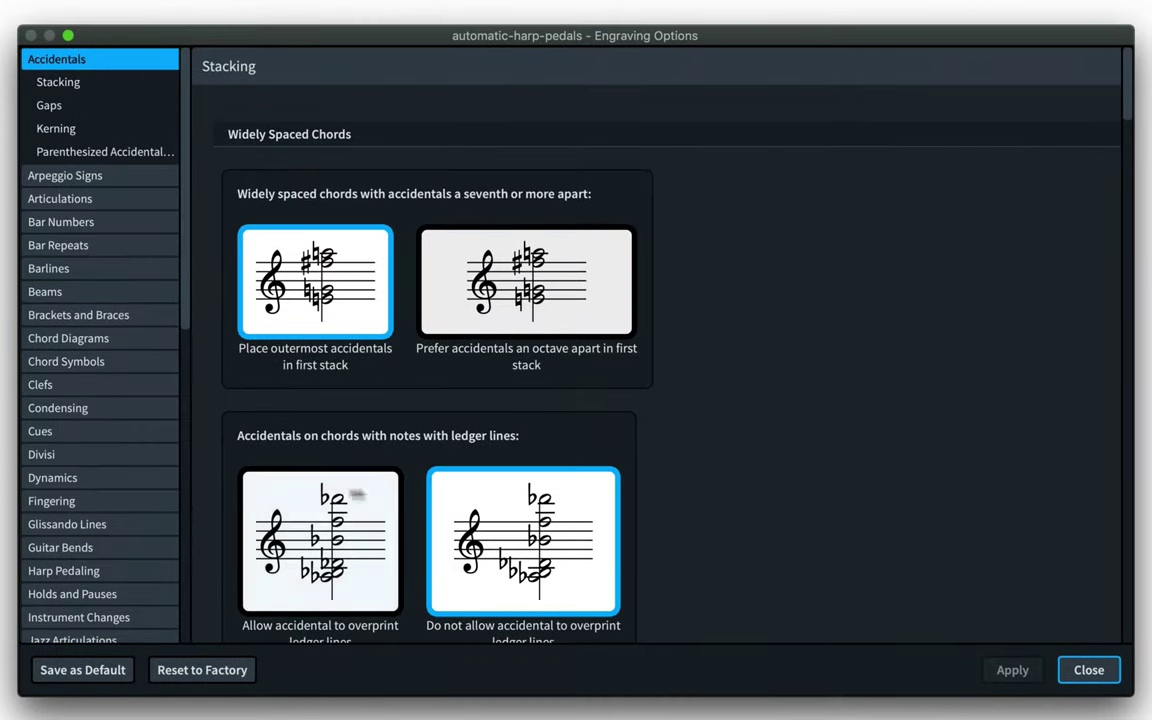
left_click(145, 573)
scroll(828, 467, "down", 15)
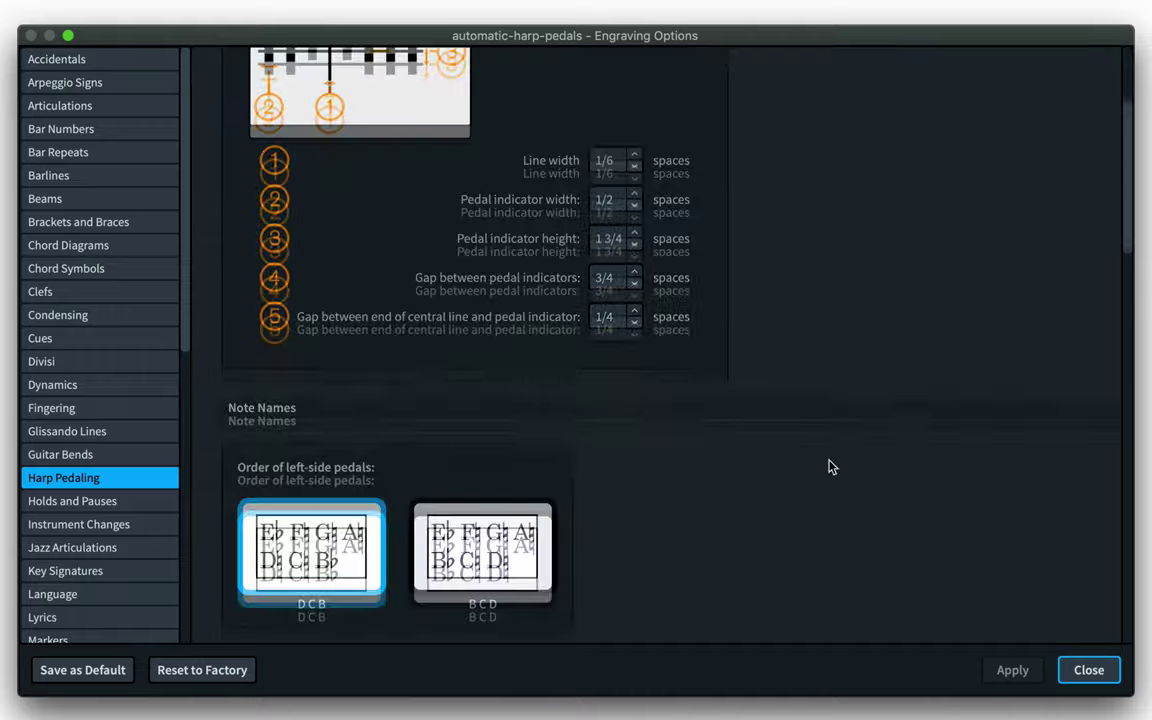
scroll(828, 467, "down", 2)
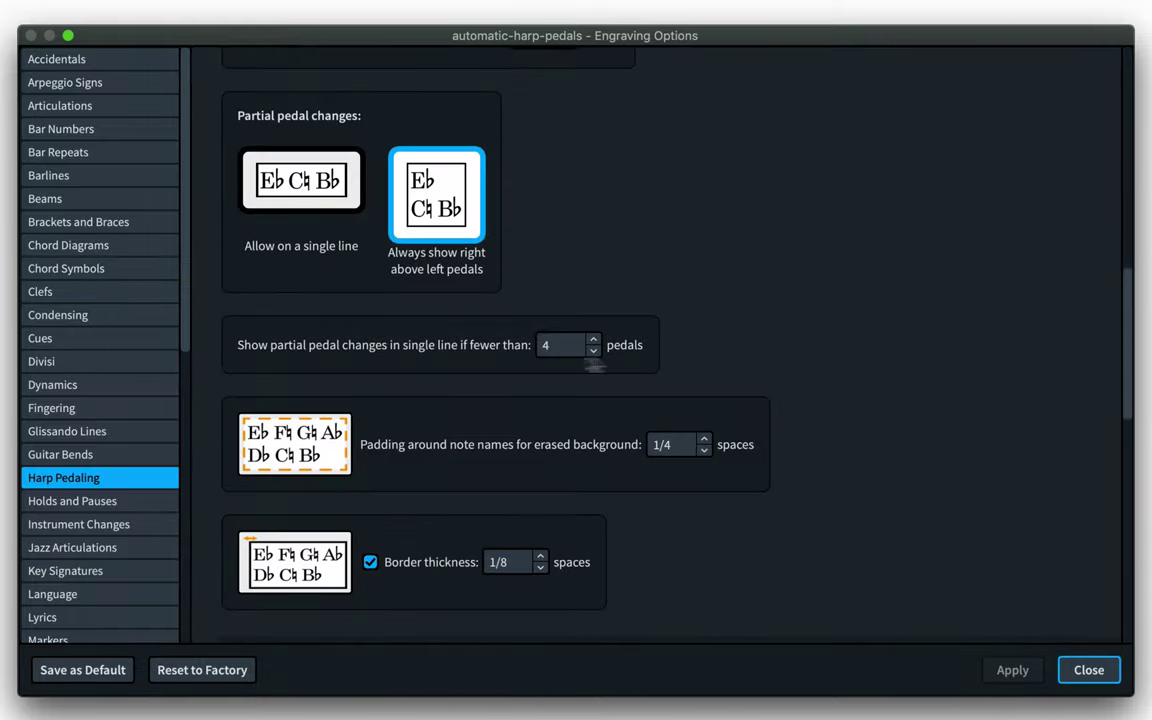
scroll(757, 362, "up", 2)
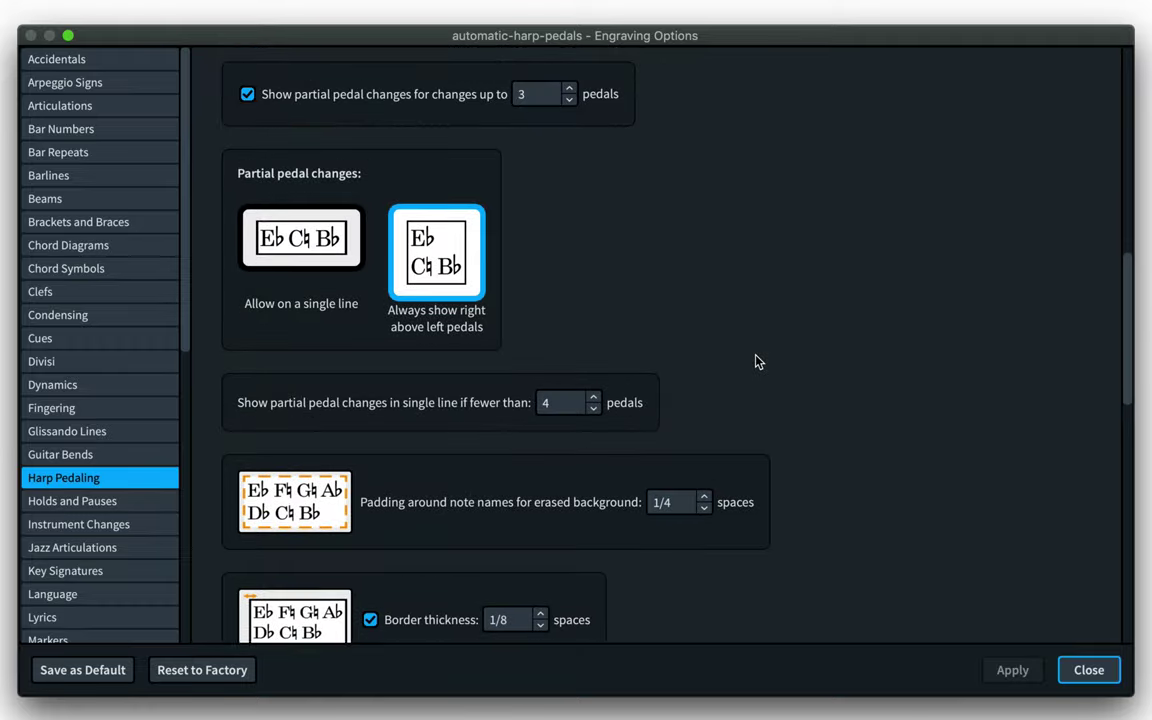
scroll(757, 362, "up", 15)
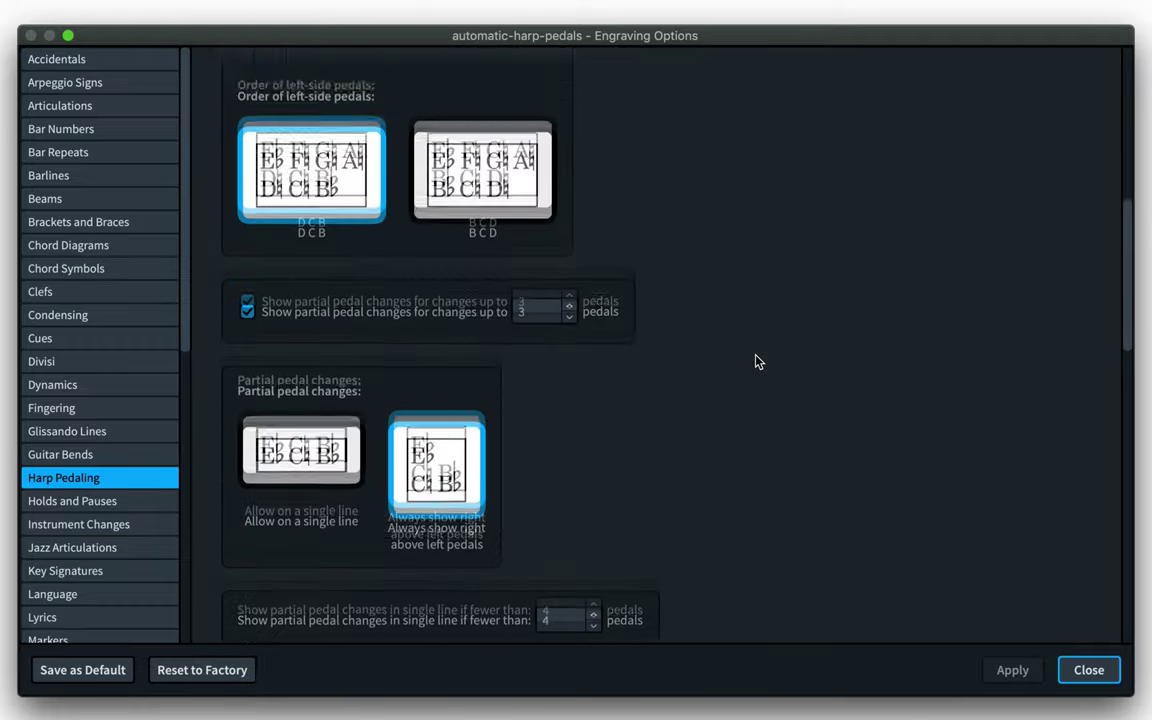
scroll(757, 362, "up", 8)
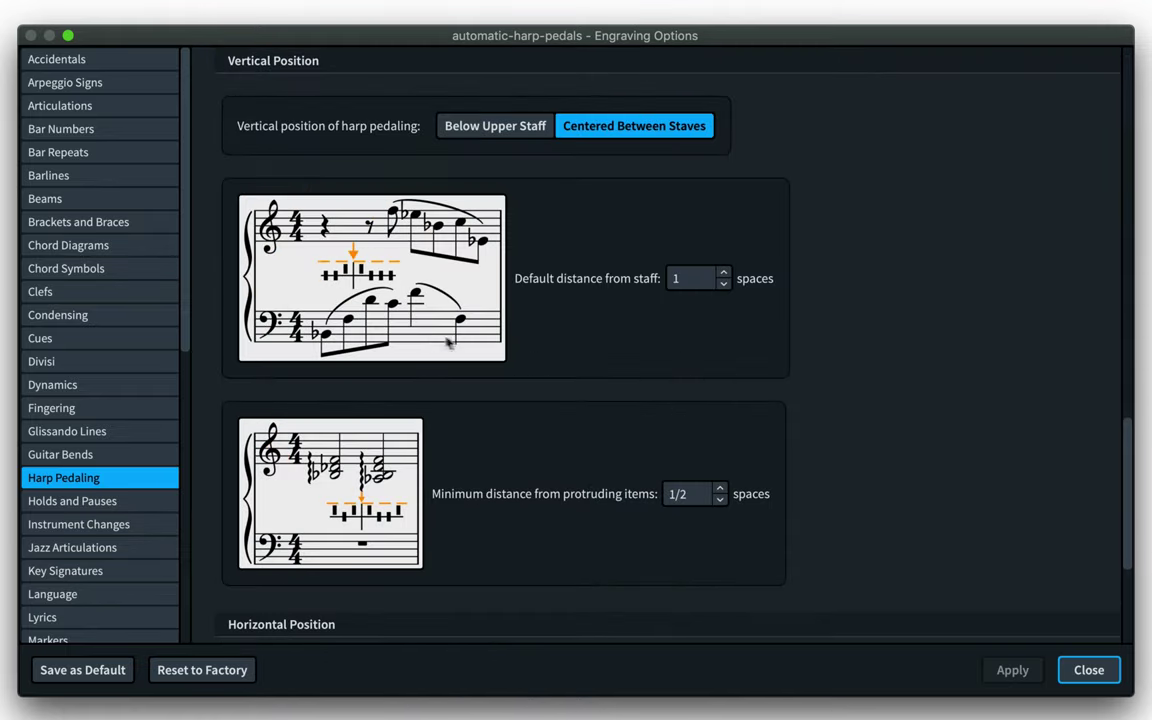
scroll(513, 570, "down", 9)
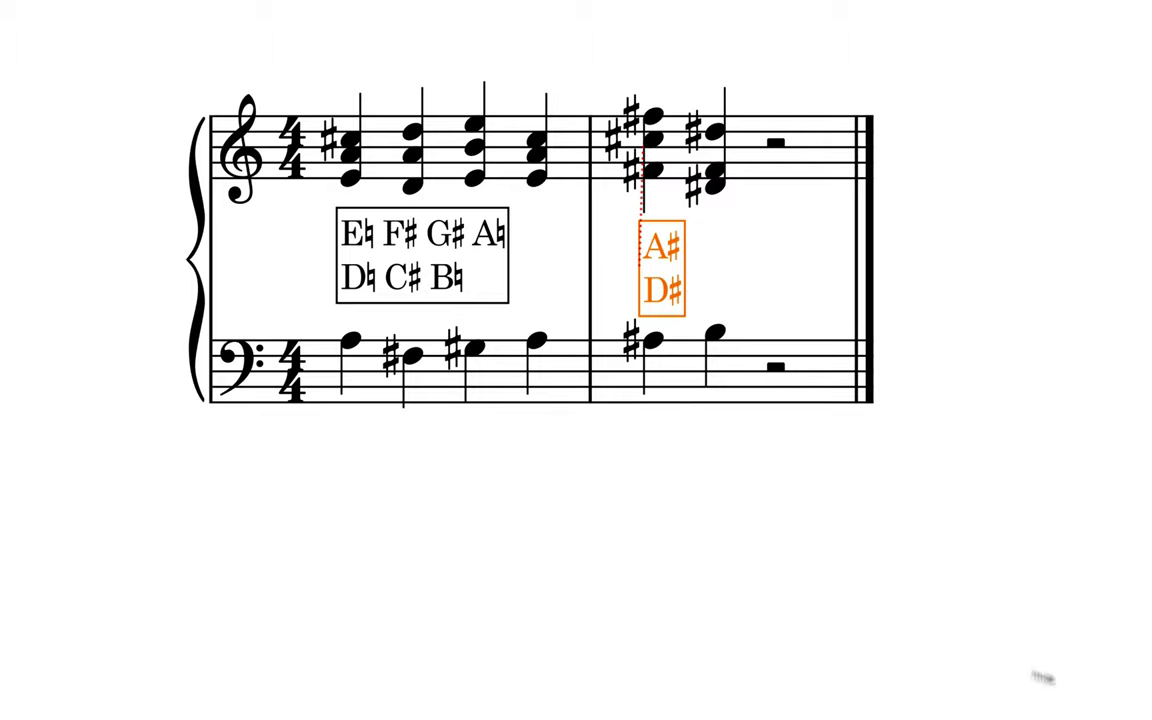
Set the first harp pedal box's Appearance property to Diagram
left_click(452, 278)
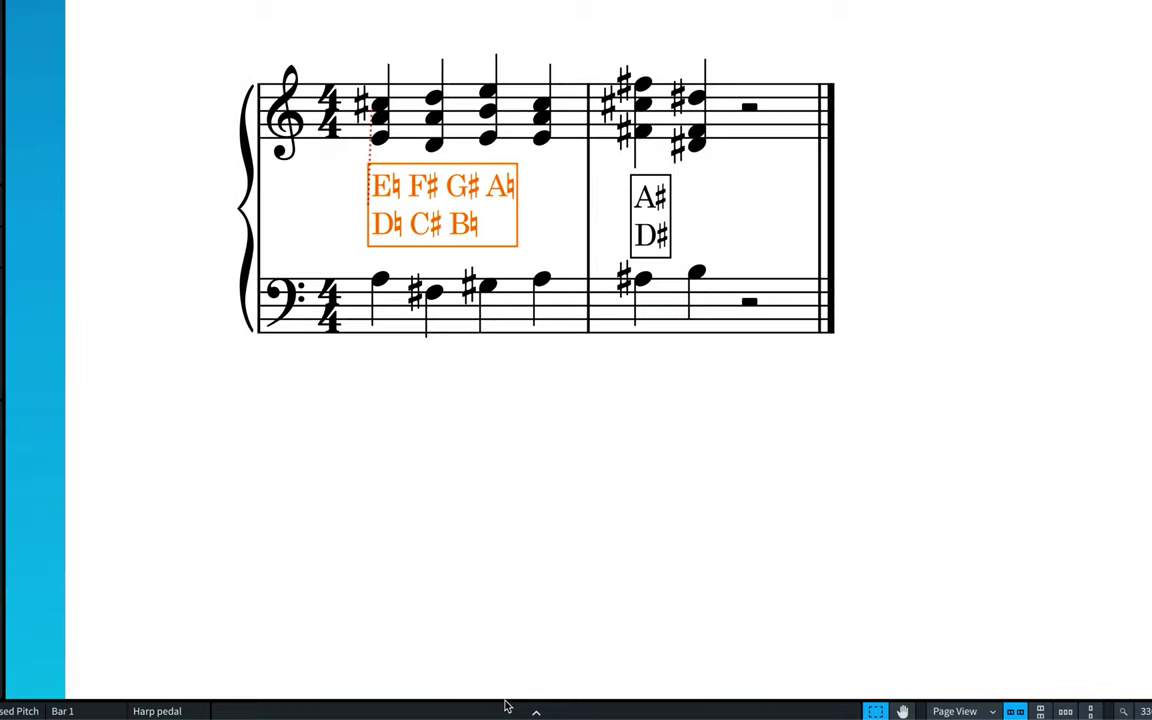
left_click(507, 708)
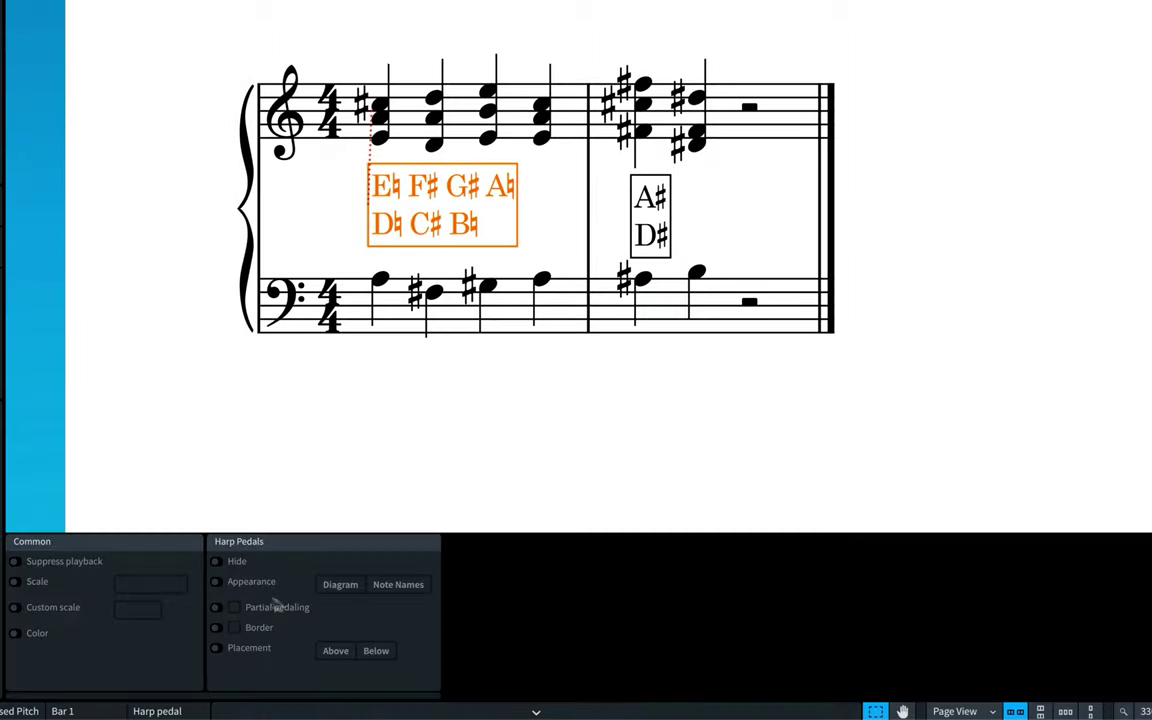
left_click(216, 585)
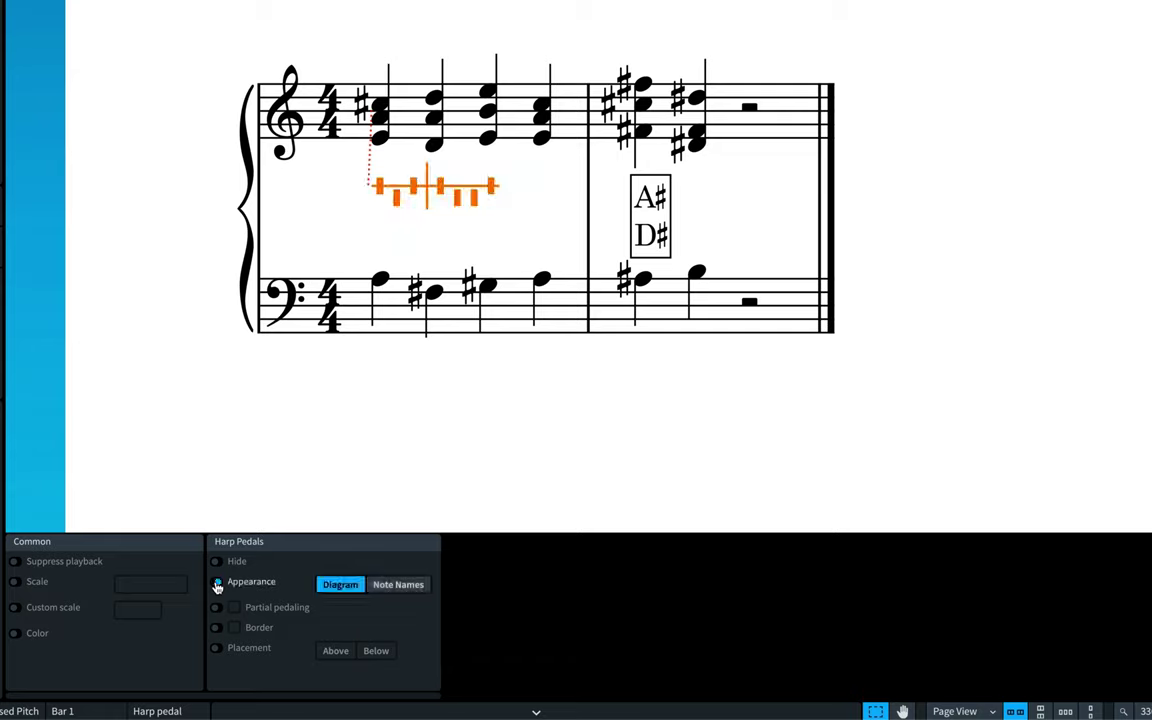
Make the bar 2 A♯/D♯ pedal box list all seven pedals by turning off partial pedaling
left_click(655, 232)
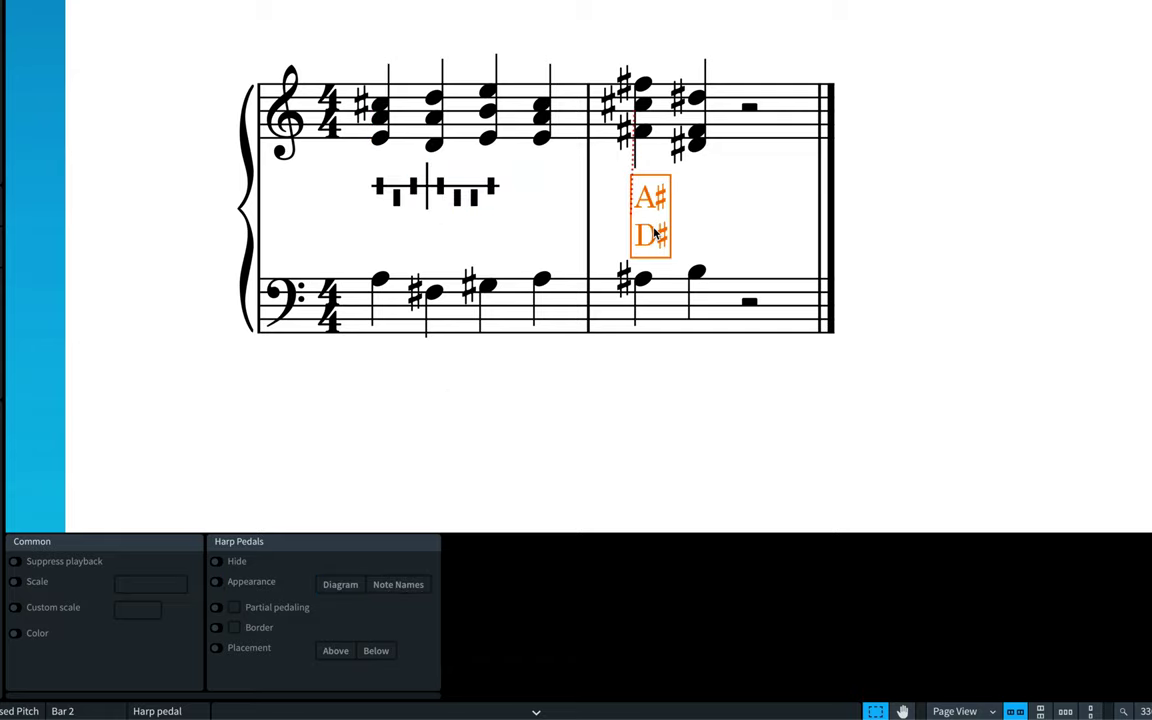
left_click(216, 609)
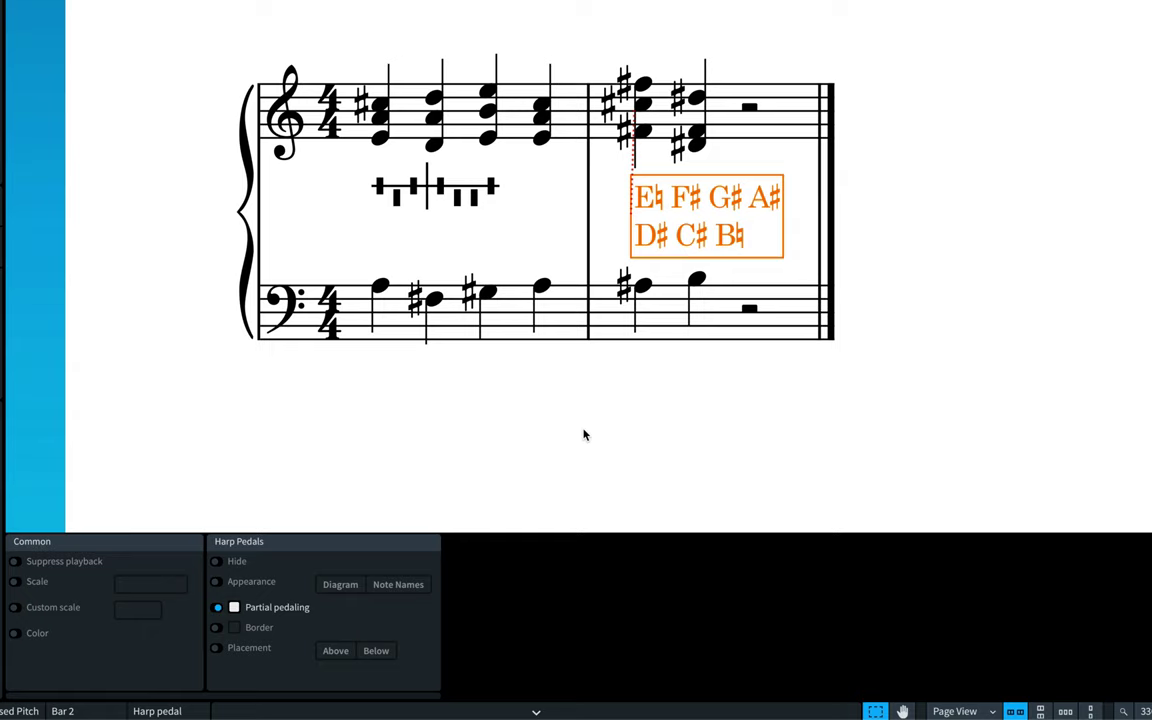
key("Escape")
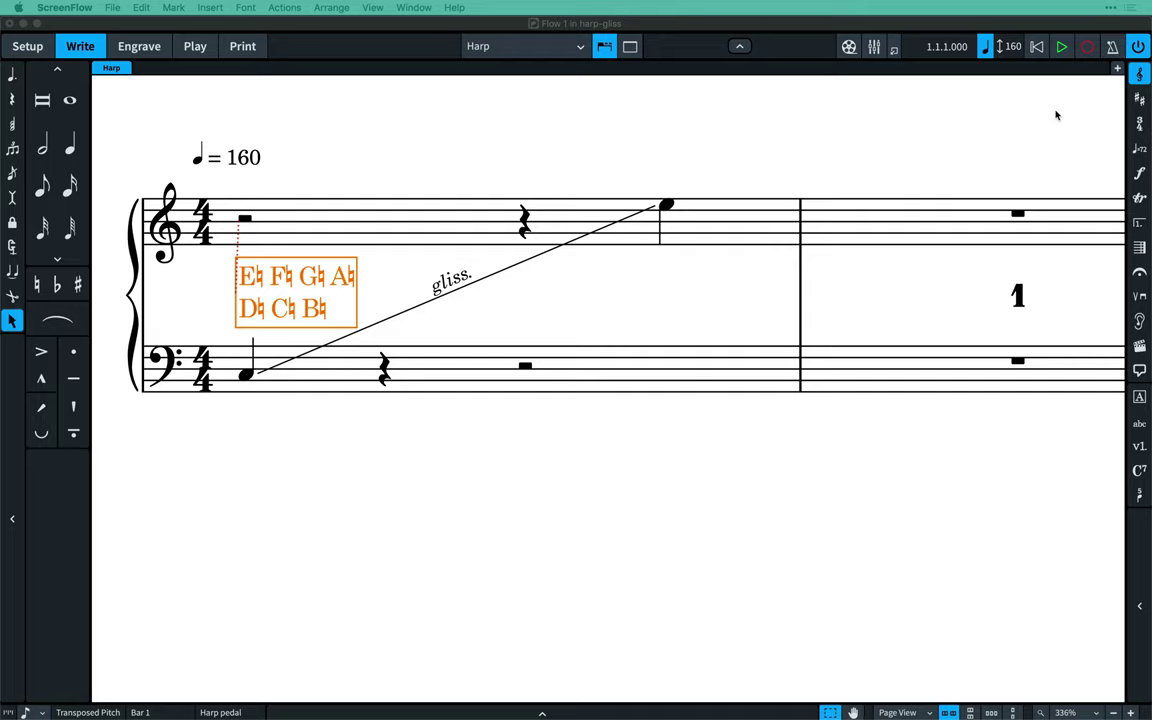
Play back the glissando, rewind to the start, and delete the all-natural pedal box
left_click(1061, 46)
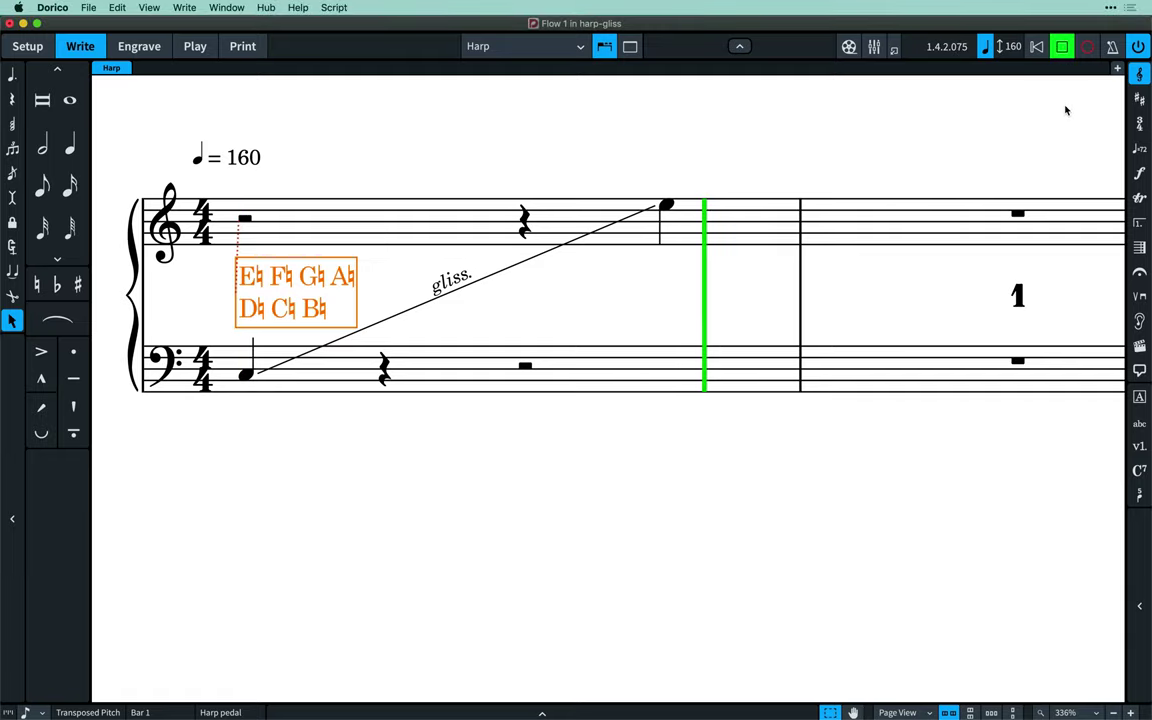
left_click(1061, 46)
left_click(1038, 47)
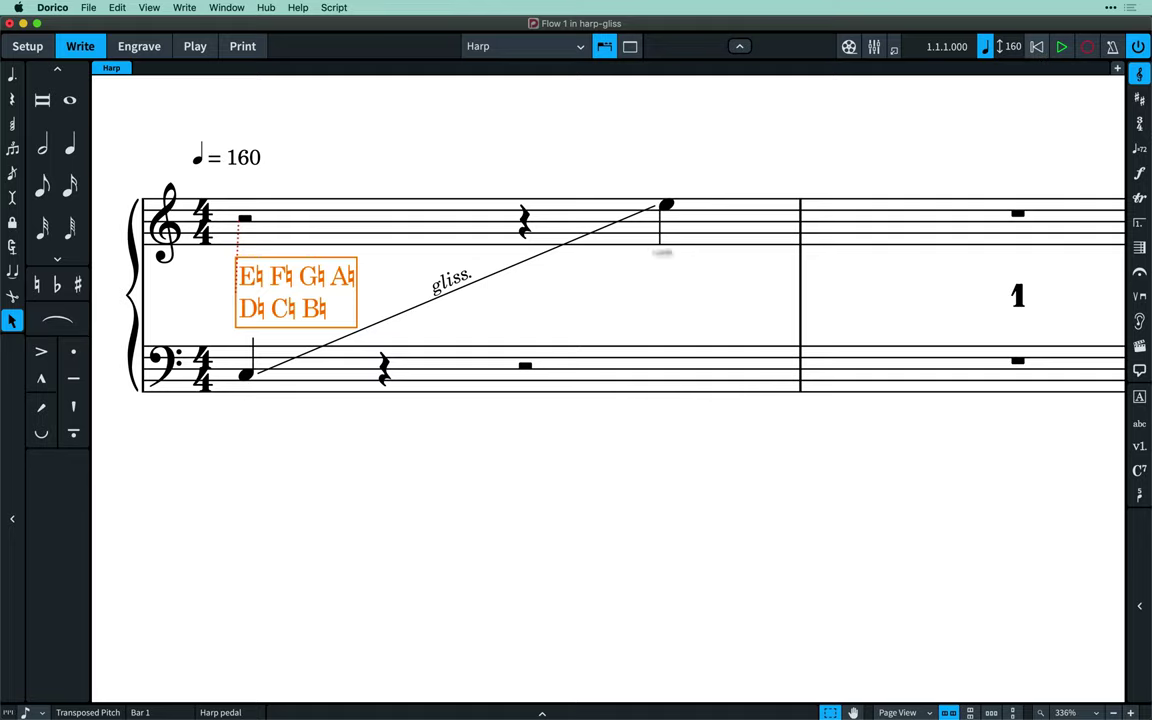
key("Delete")
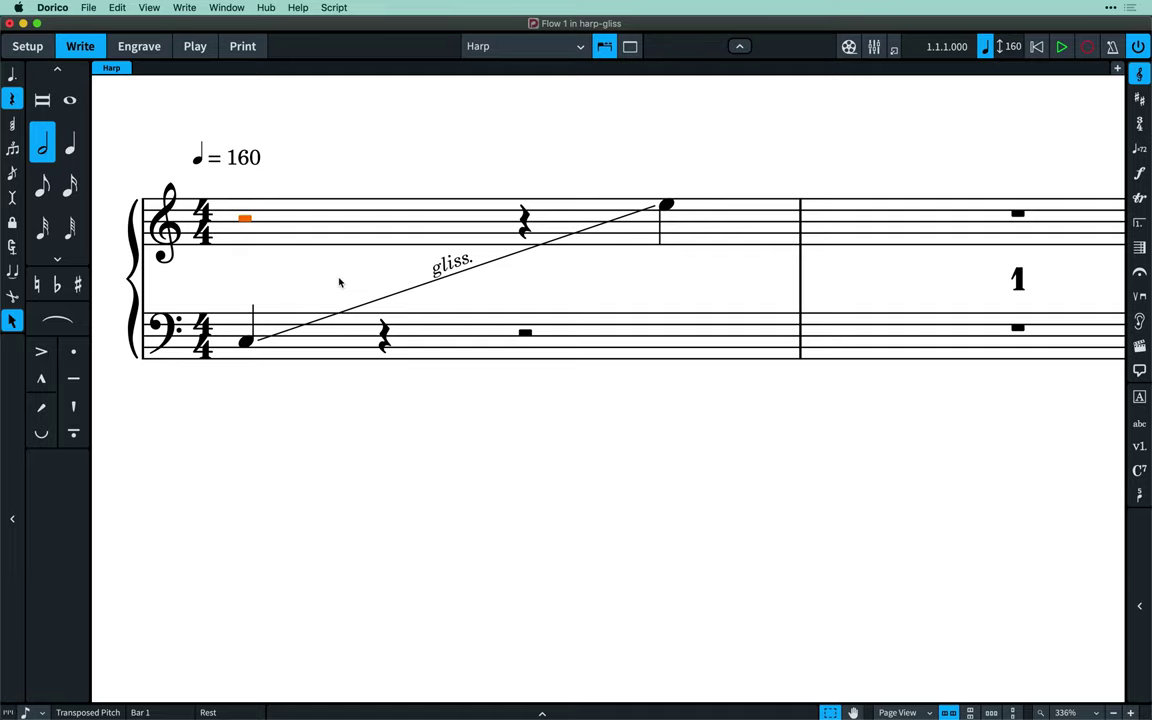
Add a CDEF#G#A#B# harp pedal setting in bar 1 and play back the glissando
key("shift+t")
type("CDEF#G#A#B#")
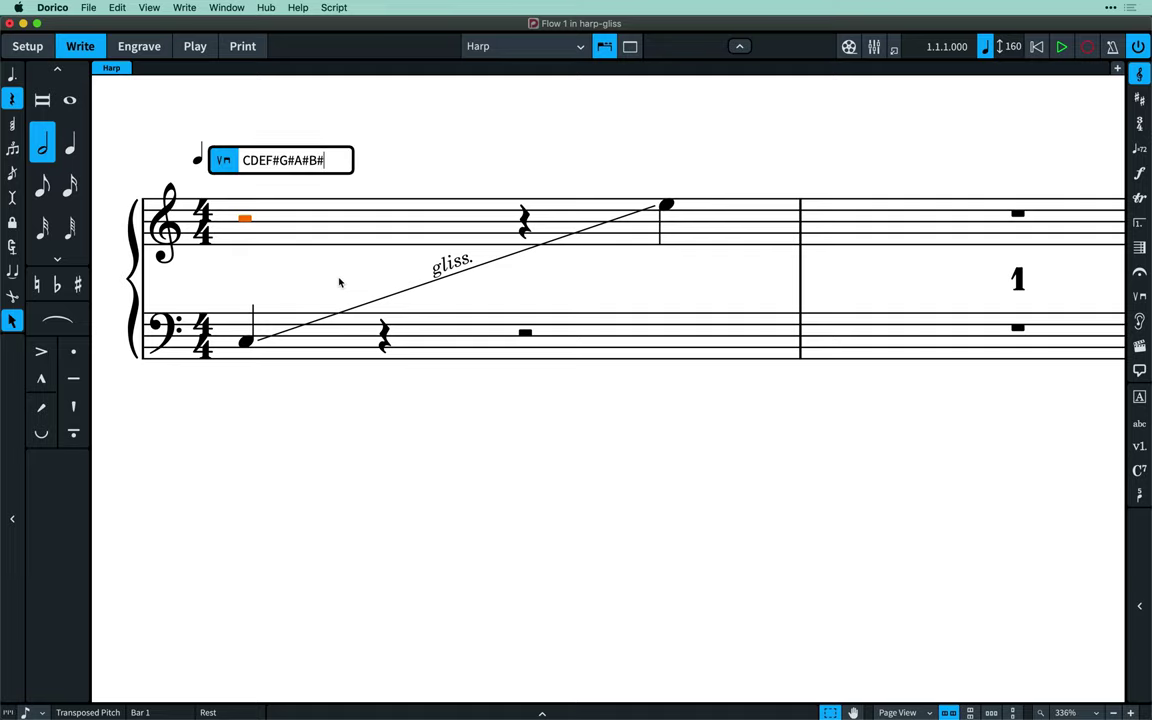
key("Return")
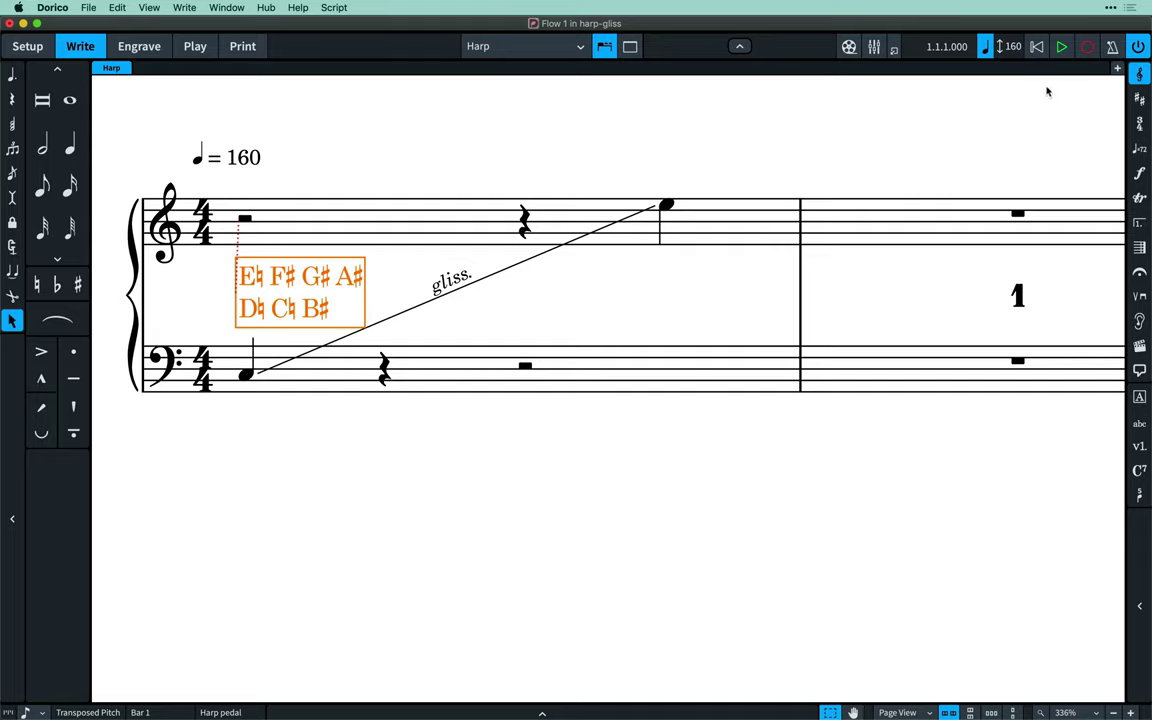
left_click(1061, 50)
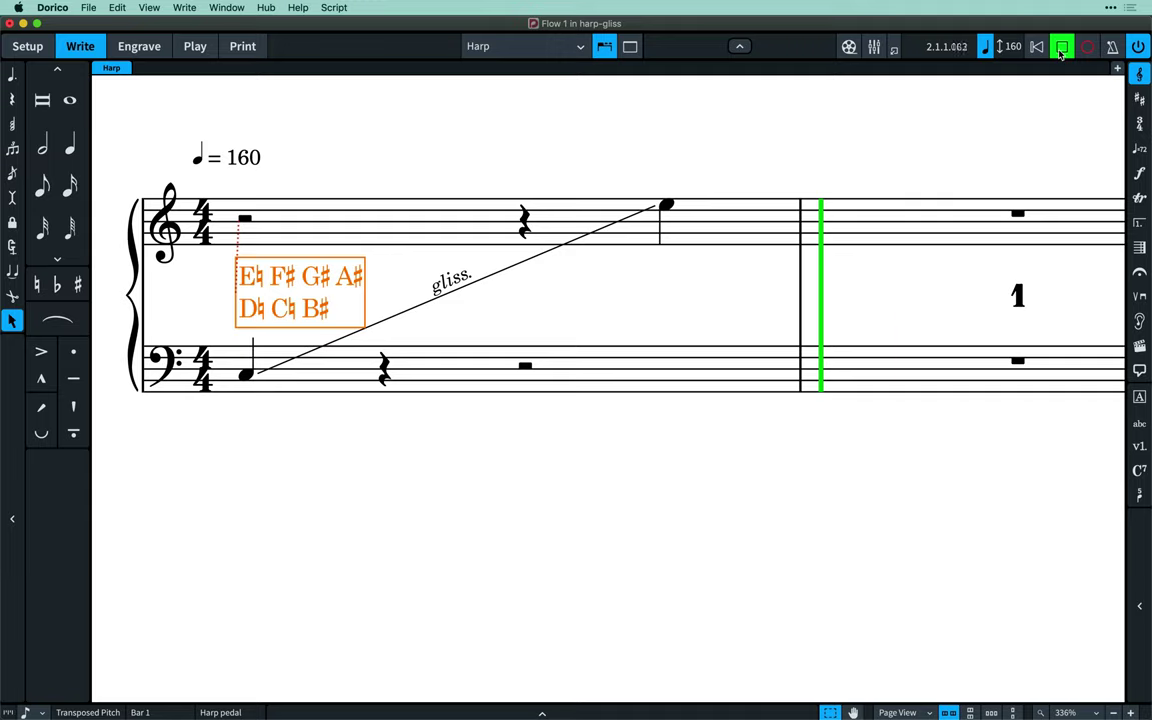
left_click(1061, 50)
left_click(1038, 50)
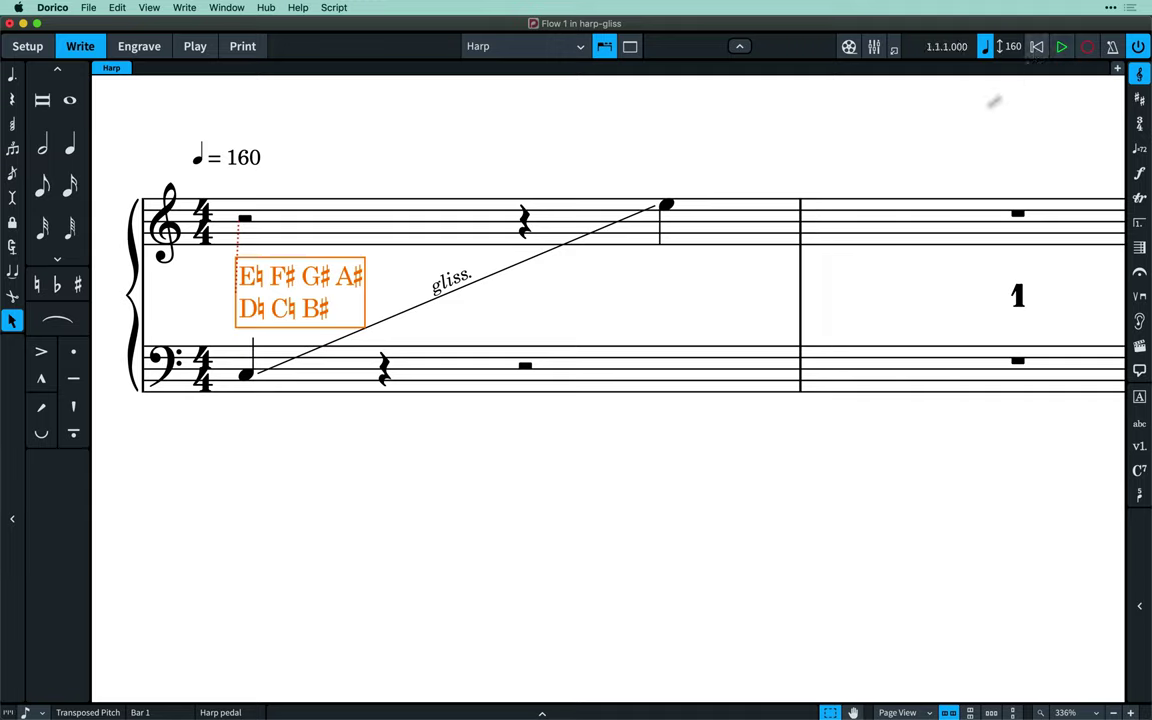
Give the glissando a delayed start with a delay of 1
left_click(450, 285)
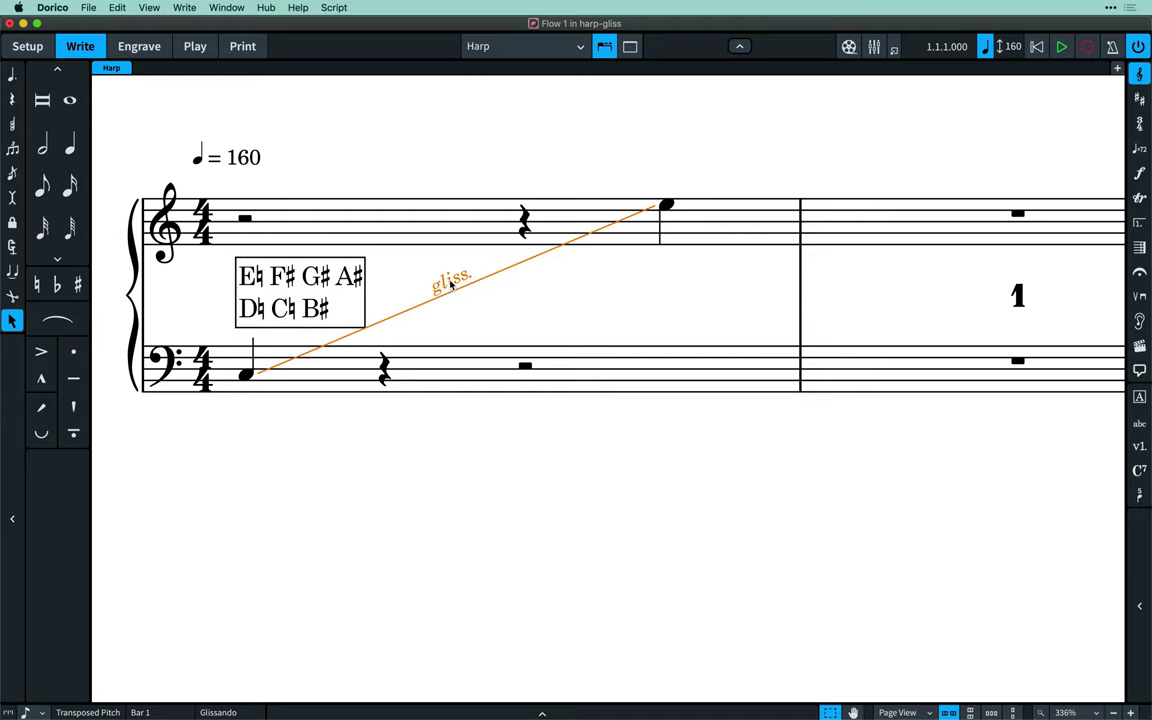
key("super+8")
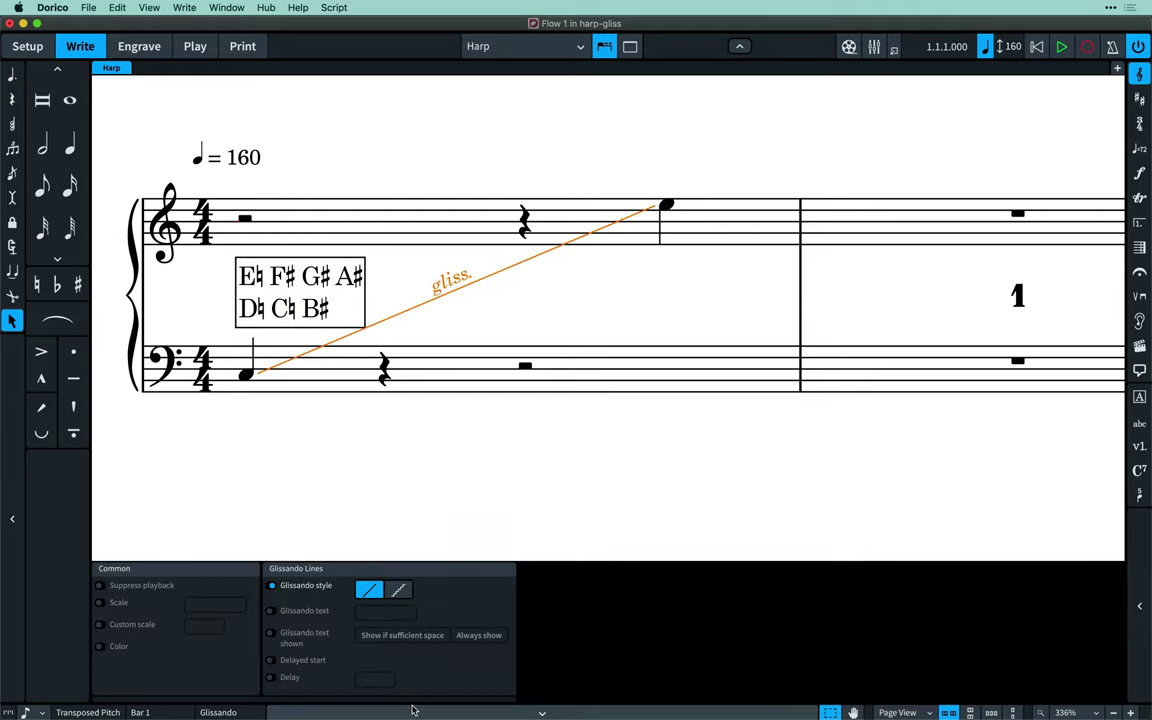
left_click(271, 660)
left_click(271, 680)
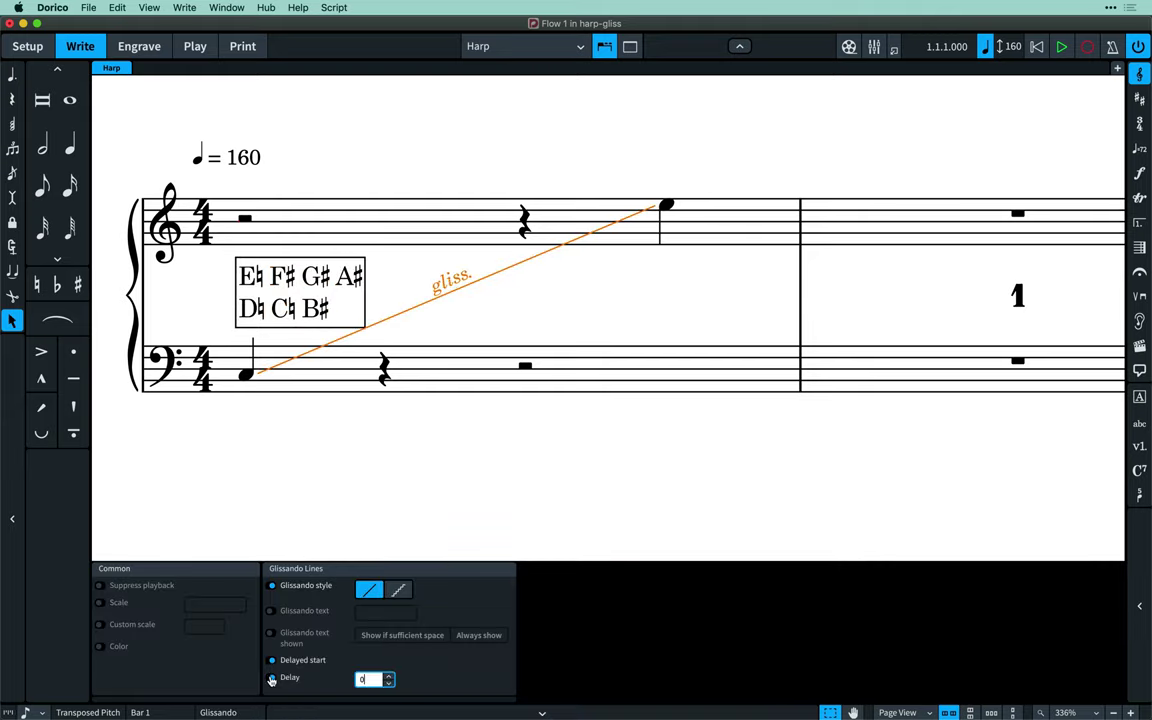
type("1")
key("Return")
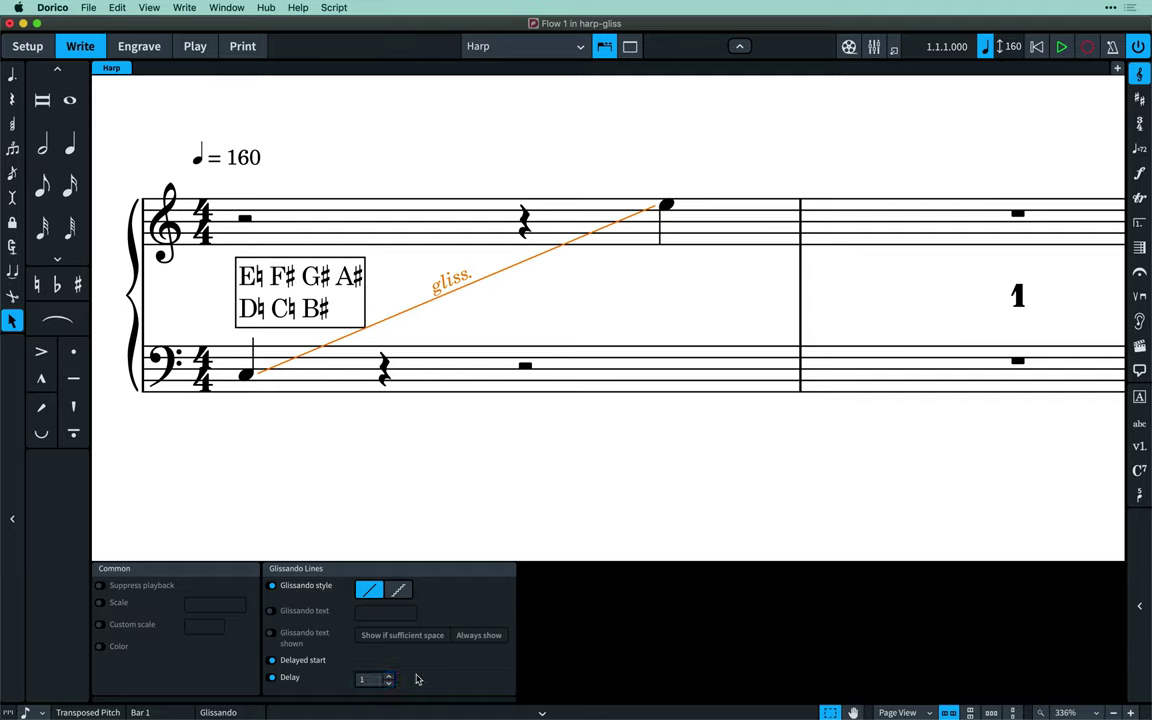